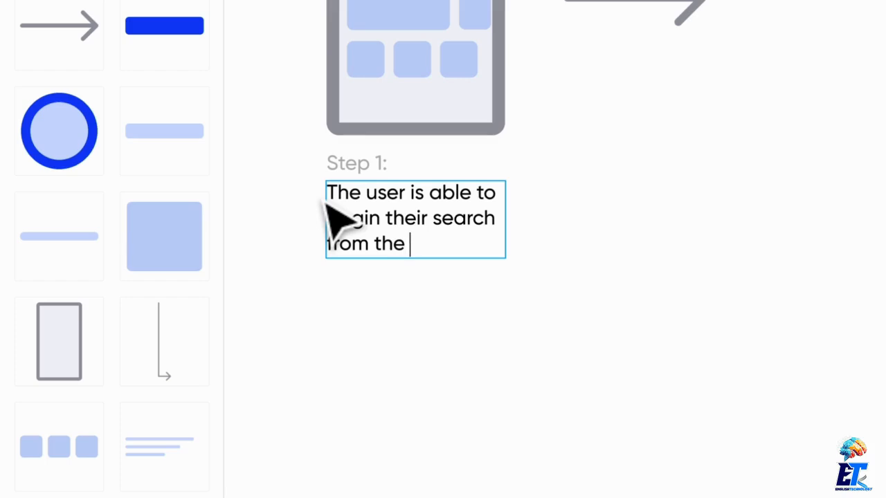
Step: Complete the Step 1 description to read "The user is able to begin their search from the home screen."
{"action": "type", "text": "creen."}
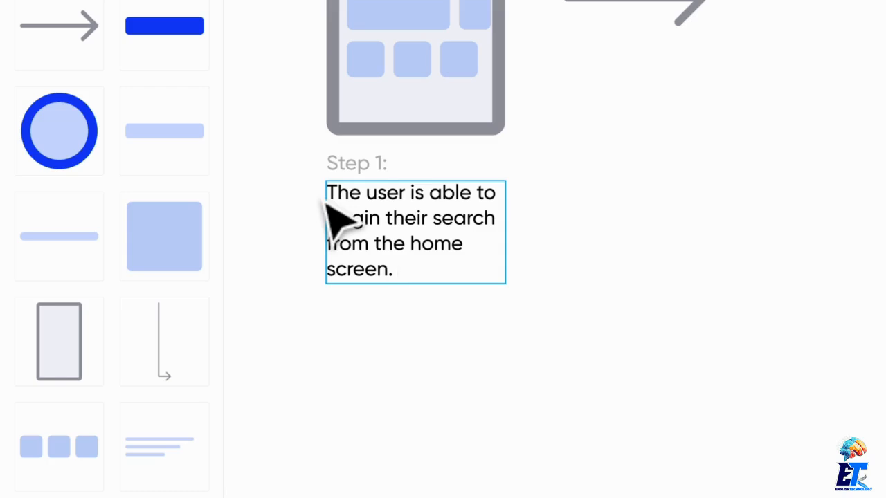
{"action": "left_click", "coordinate": [771, 147]}
Step: Duplicate the Step 1 phone, its arrow and its description, placing the copy beside the original with 49 spacing
{"action": "scroll", "coordinate": [767, 178], "scroll_direction": "up", "scroll_amount": 3}
{"action": "scroll", "coordinate": [766, 182], "scroll_direction": "down", "scroll_amount": 2}
{"action": "left_click_drag", "start_coordinate": [799, 497], "coordinate": [823, 215]}
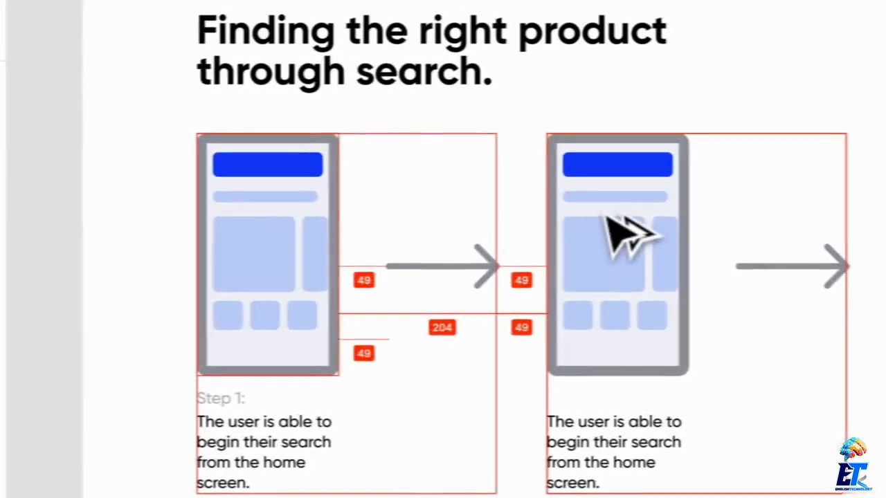
{"action": "left_click_drag", "start_coordinate": [606, 216], "coordinate": [595, 220]}
{"action": "scroll", "coordinate": [623, 240], "scroll_direction": "right", "scroll_amount": 2}
{"action": "left_click", "coordinate": [739, 144]}
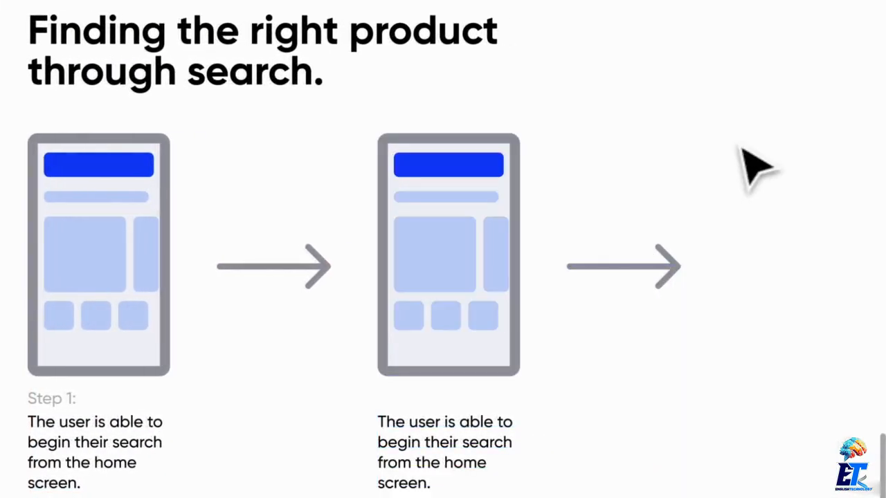
{"action": "scroll", "coordinate": [493, 208], "scroll_direction": "right", "scroll_amount": 1}
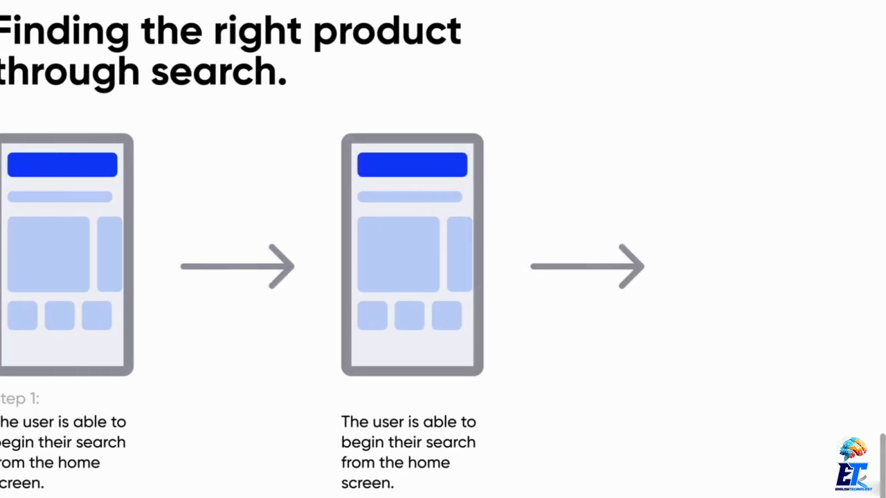
{"action": "scroll", "coordinate": [307, 306], "scroll_direction": "left", "scroll_amount": 3}
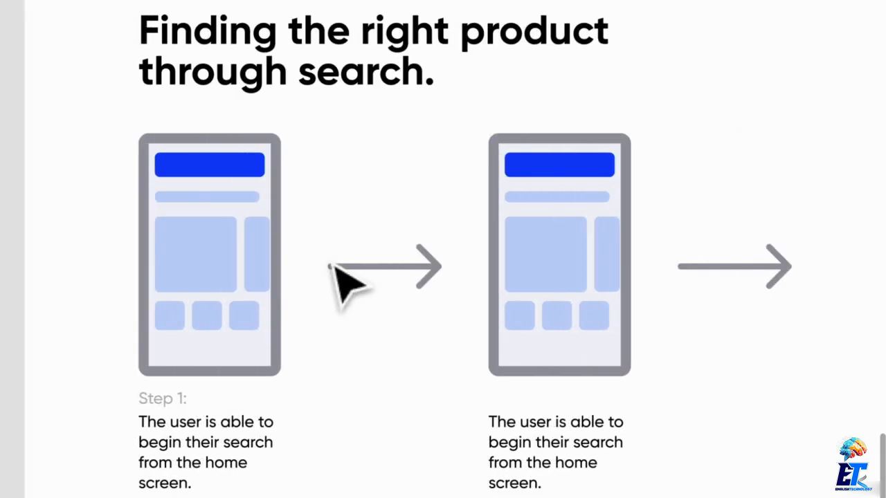
Step: Copy the branching arrow and blank phone from the registration flow and paste them below the second phone of the search flow
{"action": "scroll", "coordinate": [333, 266], "scroll_direction": "down", "scroll_amount": 5}
{"action": "scroll", "coordinate": [333, 266], "scroll_direction": "up", "scroll_amount": 8}
{"action": "left_click_drag", "start_coordinate": [331, 361], "coordinate": [447, 417]}
{"action": "scroll", "coordinate": [446, 417], "scroll_direction": "down", "scroll_amount": 2}
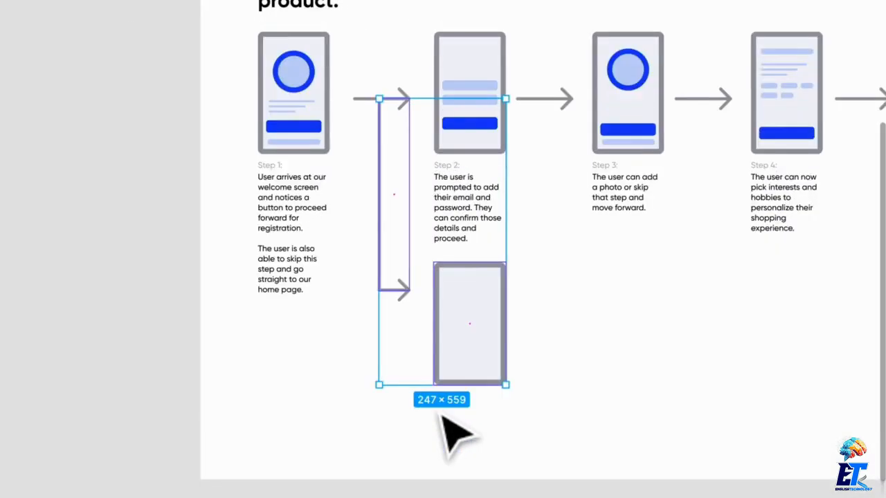
{"action": "scroll", "coordinate": [446, 433], "scroll_direction": "down", "scroll_amount": 5}
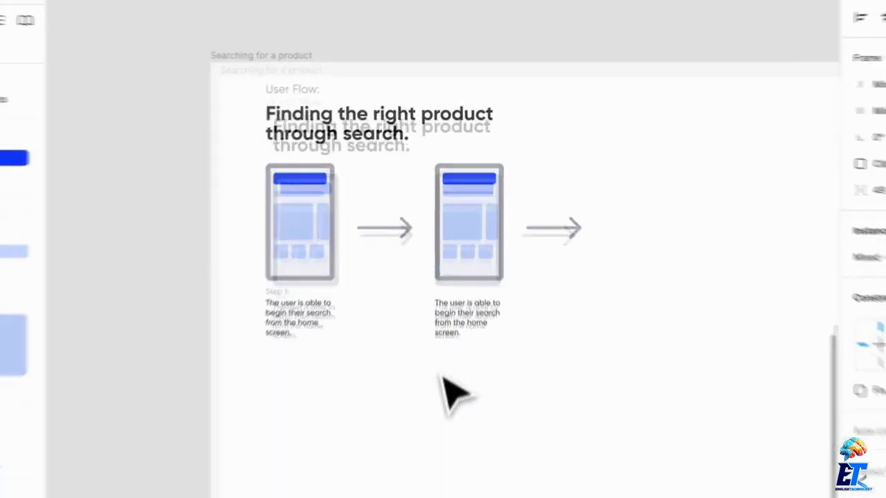
{"action": "key", "text": "ctrl+v"}
{"action": "left_click_drag", "start_coordinate": [471, 322], "coordinate": [472, 370]}
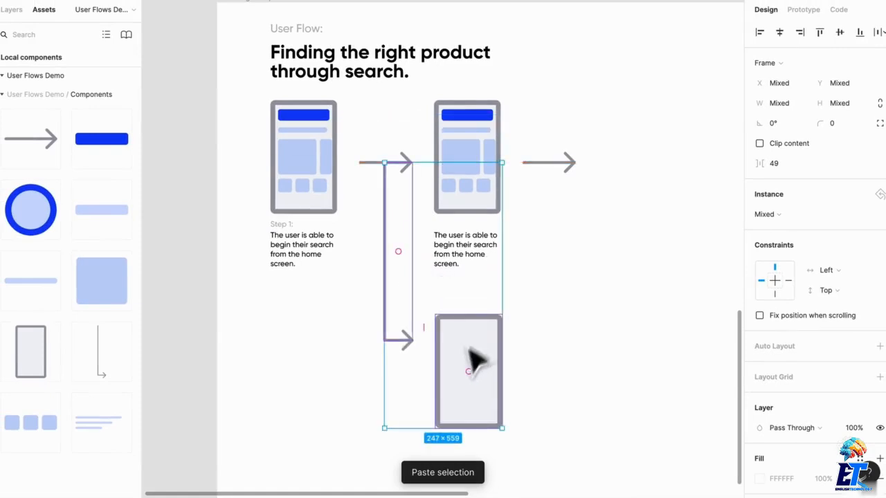
{"action": "left_click", "coordinate": [633, 338]}
Step: Copy the Step 1 label and description beneath the lower blank phone and change the copied label to "Step 2.1:"
{"action": "left_click", "coordinate": [297, 258]}
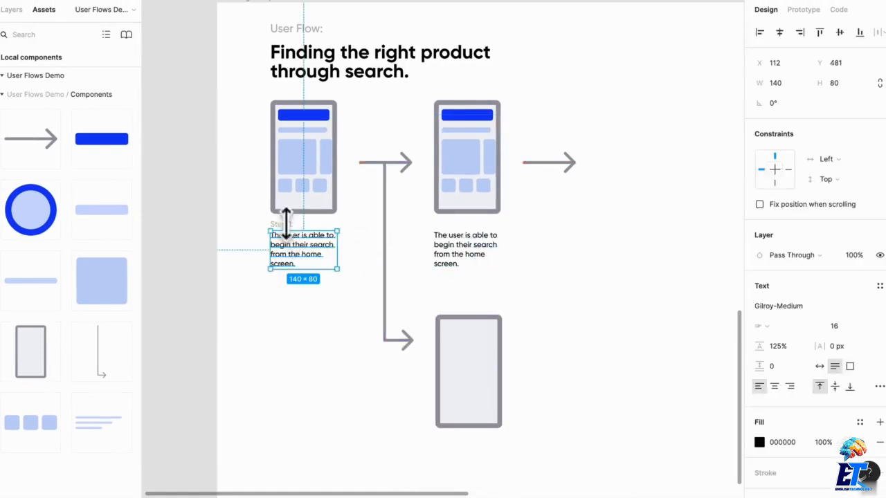
{"action": "left_click_drag", "start_coordinate": [290, 226], "coordinate": [456, 466]}
{"action": "left_click", "coordinate": [449, 442]}
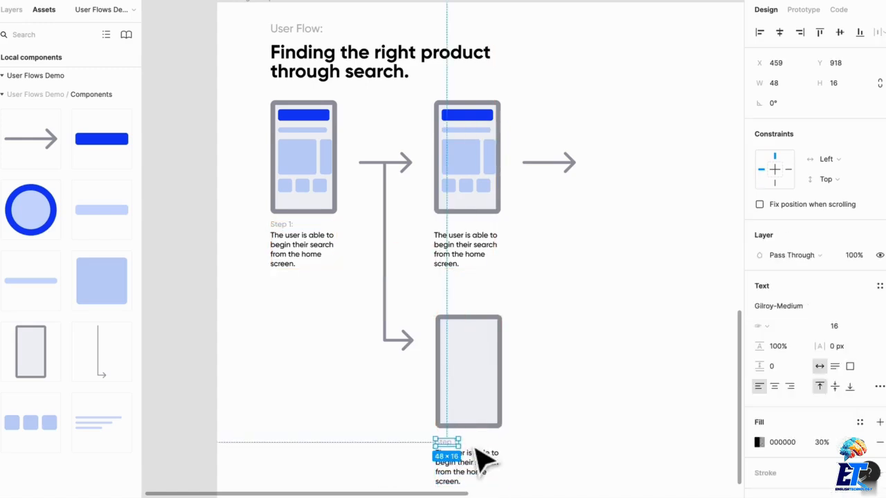
{"action": "scroll", "coordinate": [469, 445], "scroll_direction": "up", "scroll_amount": 4}
{"action": "double_click", "coordinate": [447, 441]}
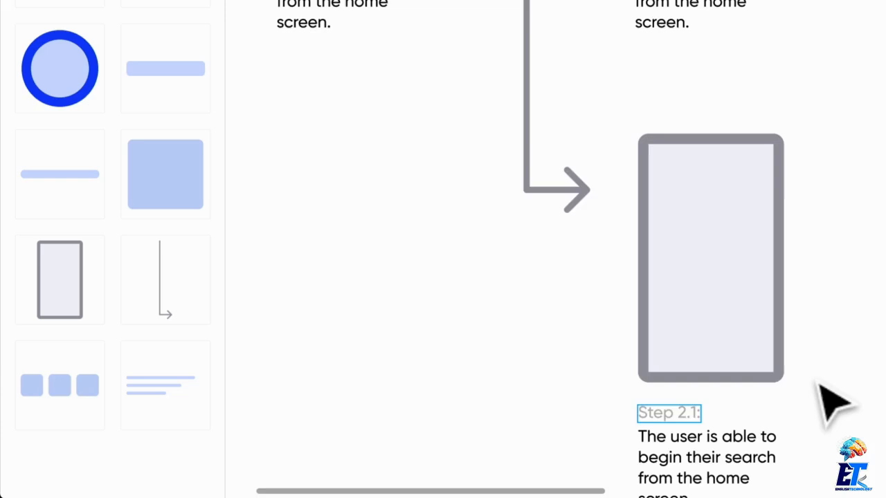
Step: Replace the Step 2.1 description with "The user is also able to find the right product if it shows up on the home screen."
{"action": "scroll", "coordinate": [824, 401], "scroll_direction": "down", "scroll_amount": 1}
{"action": "triple_click", "coordinate": [685, 432]}
{"action": "type", "text": "The "}
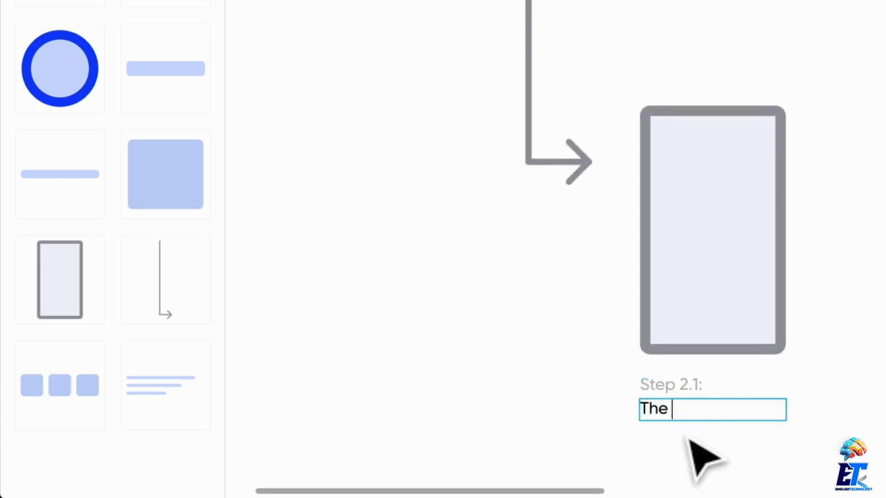
{"action": "type", "text": "user is also "}
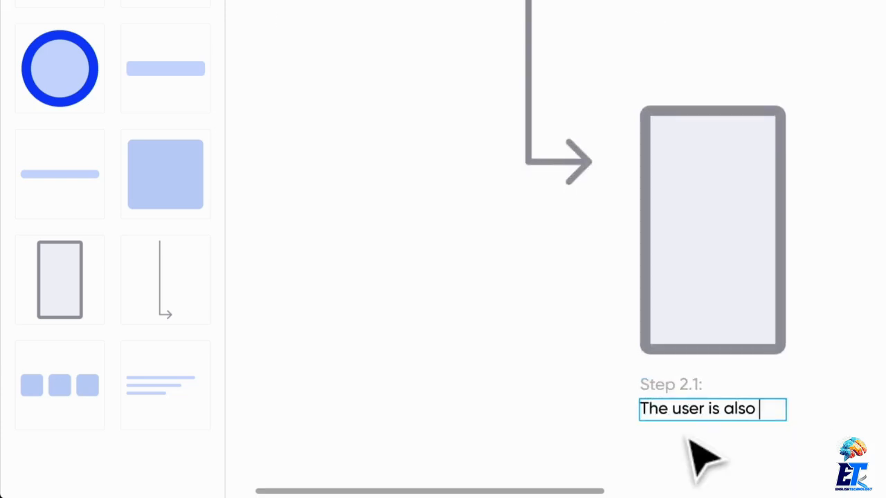
{"action": "type", "text": "able to find"}
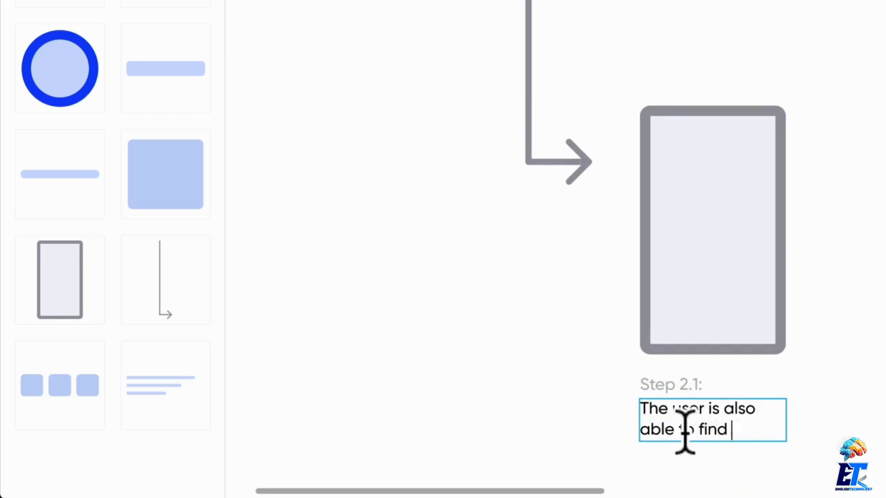
{"action": "type", "text": " the right product if it shows up on the home screen."}
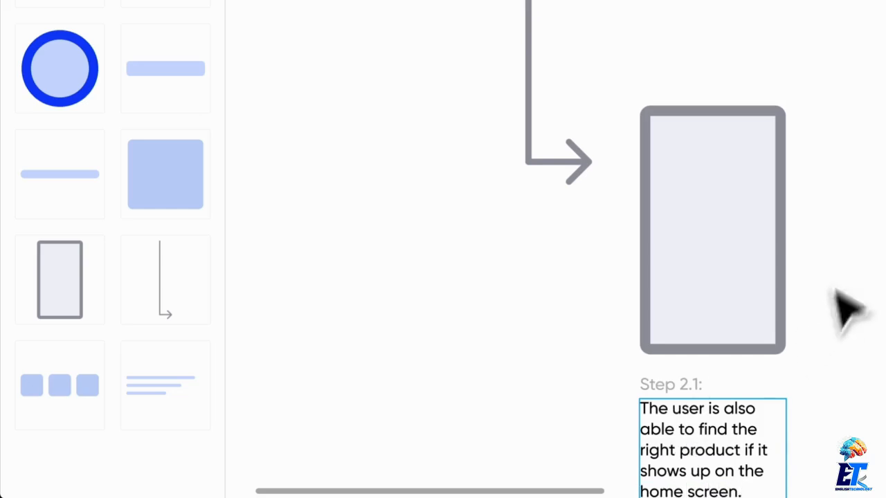
{"action": "key", "text": "Escape"}
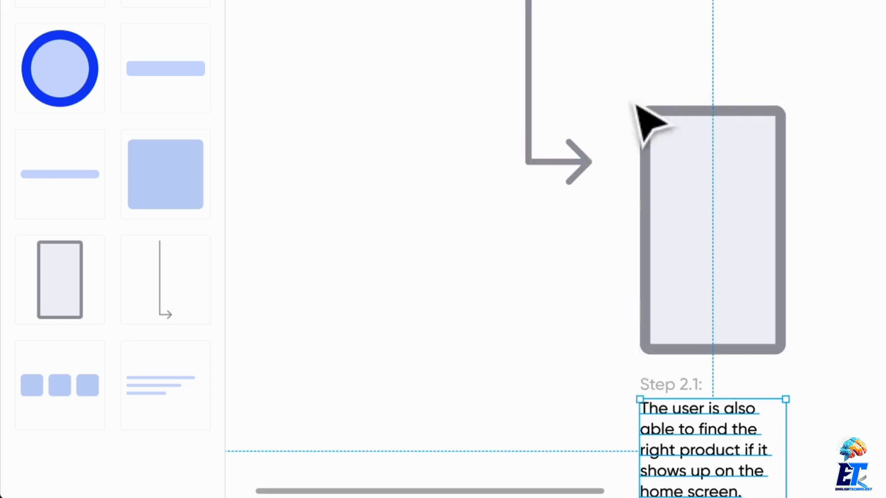
Step: Delete all the interface blocks inside the upper second phone, leaving the empty frame
{"action": "scroll", "coordinate": [618, 120], "scroll_direction": "left", "scroll_amount": 1}
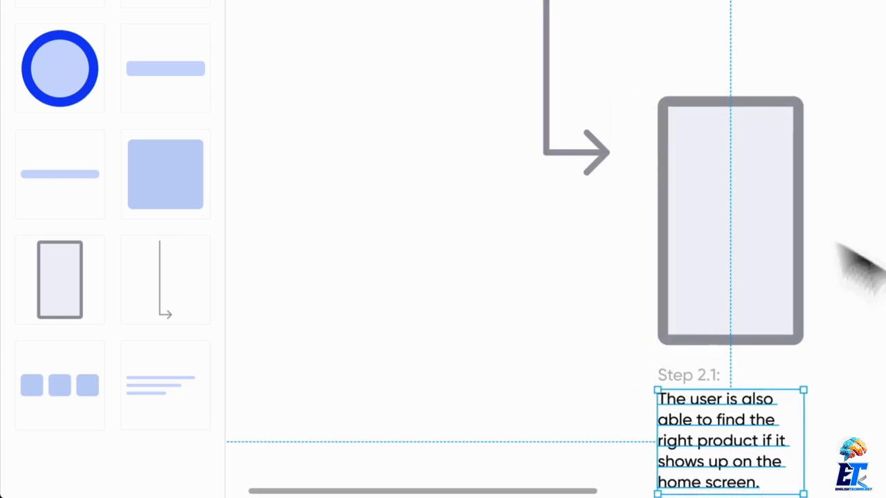
{"action": "scroll", "coordinate": [846, 228], "scroll_direction": "up", "scroll_amount": 5}
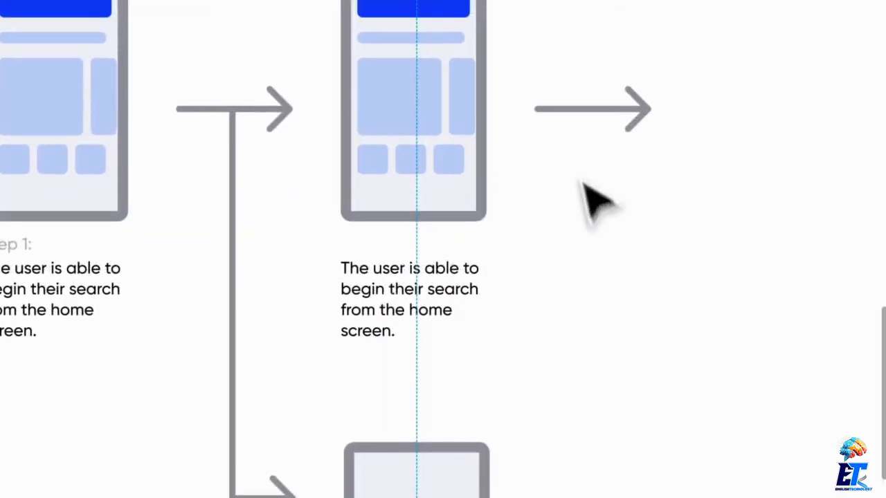
{"action": "scroll", "coordinate": [585, 182], "scroll_direction": "up", "scroll_amount": 1}
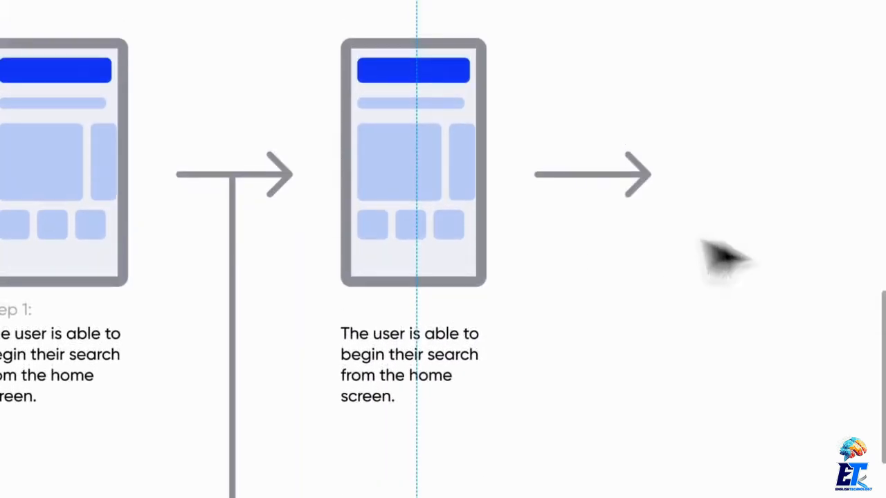
{"action": "left_click_drag", "start_coordinate": [426, 161], "coordinate": [437, 71]}
{"action": "key", "text": "Delete"}
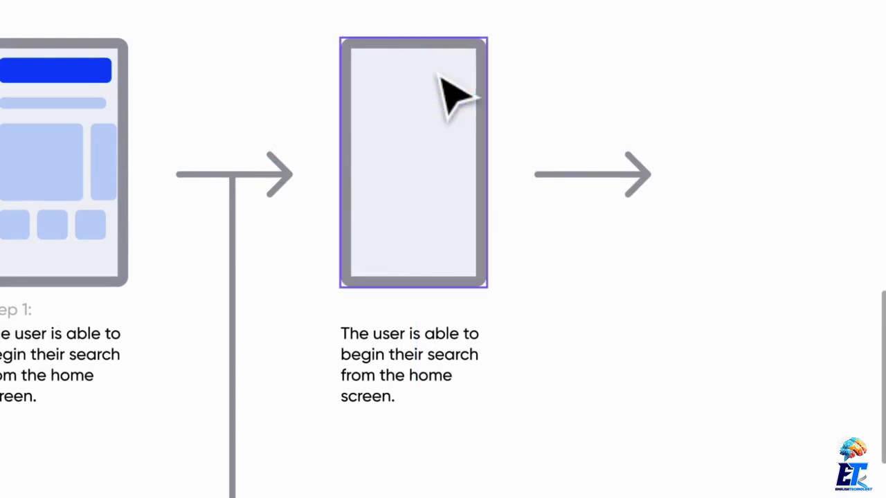
Step: Replace the description under the upper second phone with a copy of the Step 1 label and description
{"action": "left_click", "coordinate": [415, 356]}
{"action": "key", "text": "Delete"}
{"action": "scroll", "coordinate": [415, 356], "scroll_direction": "left", "scroll_amount": 3}
{"action": "scroll", "coordinate": [415, 355], "scroll_direction": "left", "scroll_amount": 1}
{"action": "left_click_drag", "start_coordinate": [301, 451], "coordinate": [208, 312]}
{"action": "left_click_drag", "start_coordinate": [235, 346], "coordinate": [598, 409]}
{"action": "left_click", "coordinate": [744, 362]}
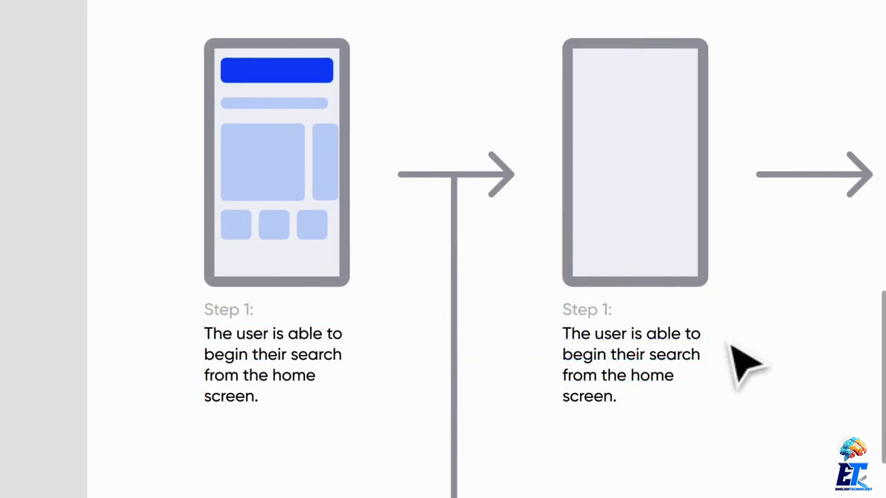
Step: Change the copied label under the upper second phone to "Step 2:"
{"action": "scroll", "coordinate": [731, 345], "scroll_direction": "up", "scroll_amount": 3}
{"action": "double_click", "coordinate": [565, 309]}
{"action": "left_click", "coordinate": [566, 298]}
{"action": "type", "text": "2:"}
{"action": "left_click", "coordinate": [566, 357]}
Step: Append "The user can click the search input." to the Step 1 description
{"action": "left_click", "coordinate": [106, 418]}
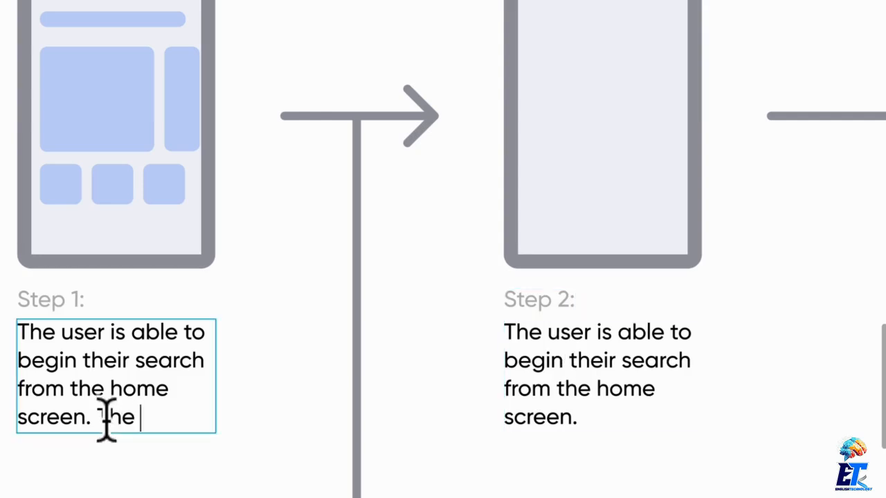
{"action": "type", "text": "The user can cli"}
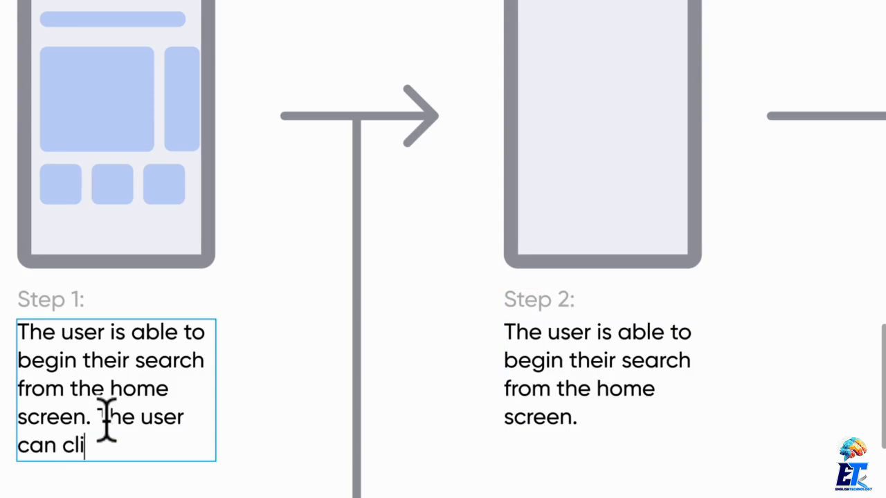
{"action": "type", "text": "ck the sear"}
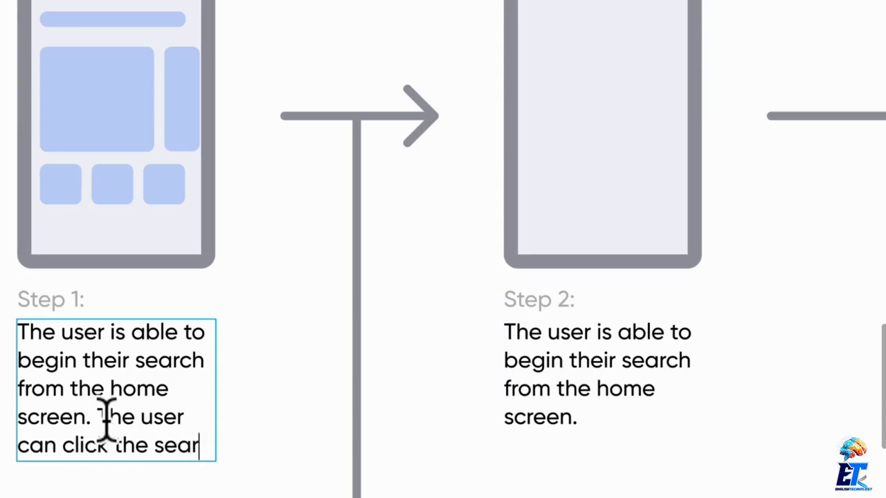
{"action": "type", "text": "ch"}
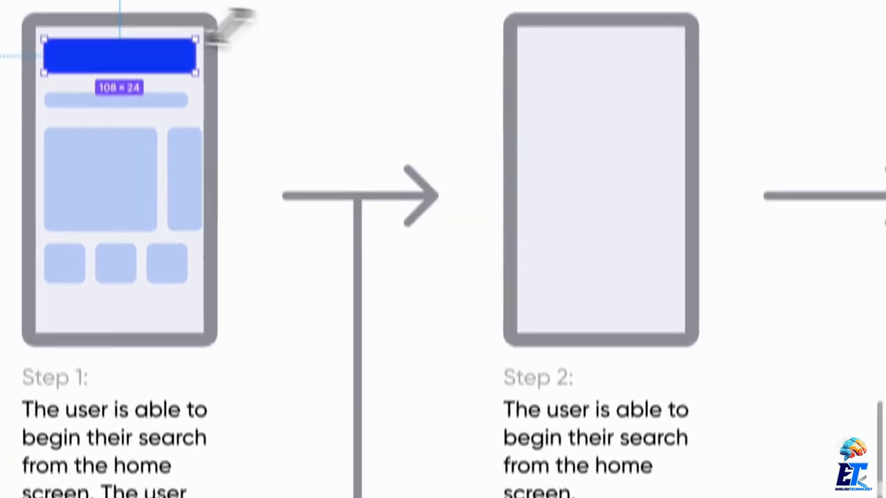
Step: Copy the blue search bar from the Step 1 phone to the top of the Step 2 phone, horizontally centred
{"action": "left_click", "coordinate": [593, 85]}
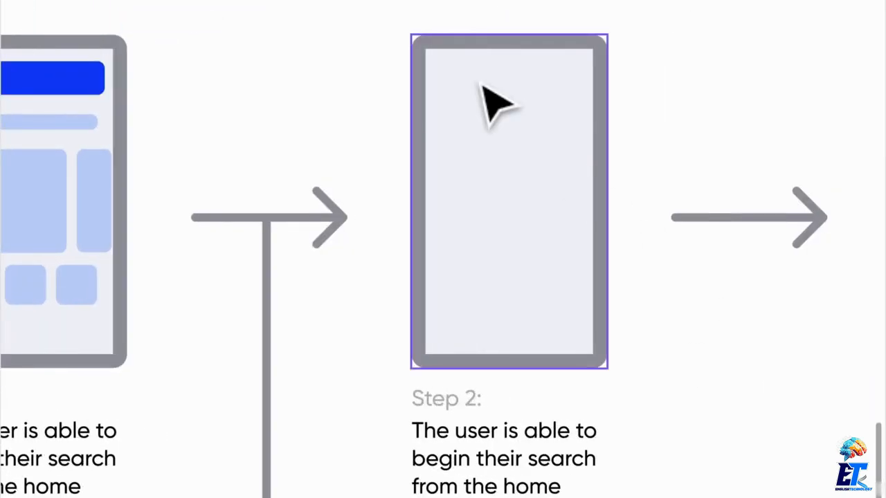
{"action": "scroll", "coordinate": [253, 85], "scroll_direction": "down", "scroll_amount": 2}
{"action": "left_click_drag", "start_coordinate": [69, 83], "coordinate": [480, 99]}
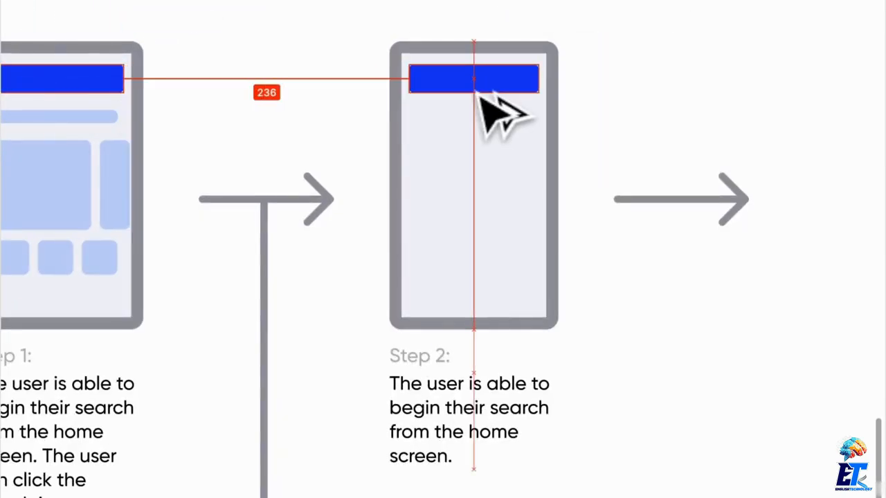
Step: Add the light blue square component to the lower part of the Step 2 phone as its keyboard area
{"action": "scroll", "coordinate": [484, 115], "scroll_direction": "down", "scroll_amount": 5}
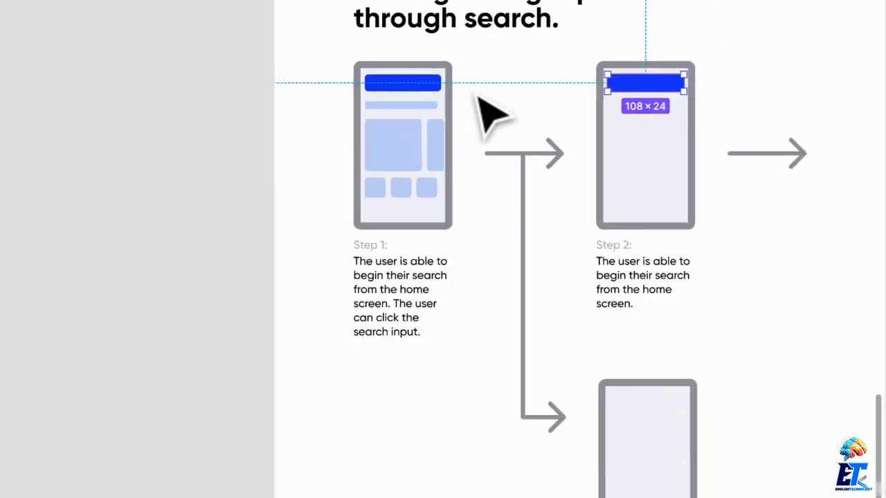
{"action": "scroll", "coordinate": [657, 175], "scroll_direction": "up", "scroll_amount": 1}
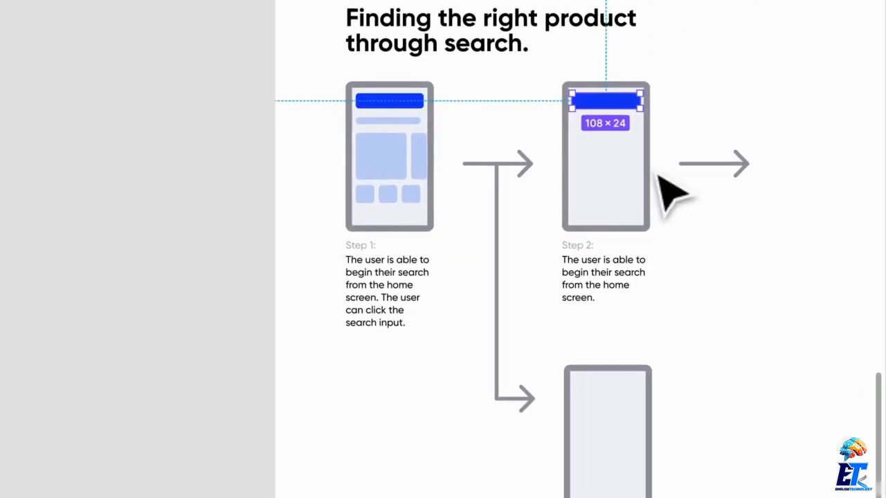
{"action": "scroll", "coordinate": [655, 198], "scroll_direction": "up", "scroll_amount": 2}
{"action": "scroll", "coordinate": [588, 208], "scroll_direction": "up", "scroll_amount": 10}
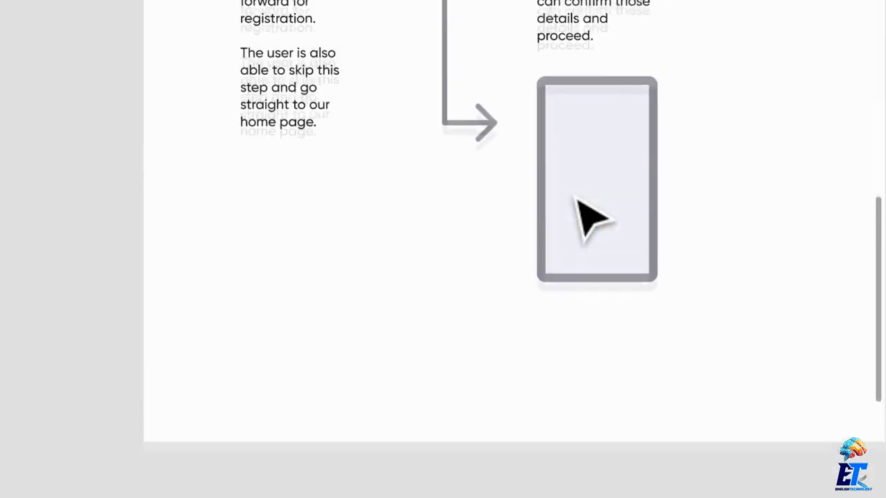
{"action": "scroll", "coordinate": [575, 198], "scroll_direction": "up", "scroll_amount": 5}
{"action": "scroll", "coordinate": [575, 198], "scroll_direction": "down", "scroll_amount": 8}
{"action": "scroll", "coordinate": [576, 198], "scroll_direction": "up", "scroll_amount": 1}
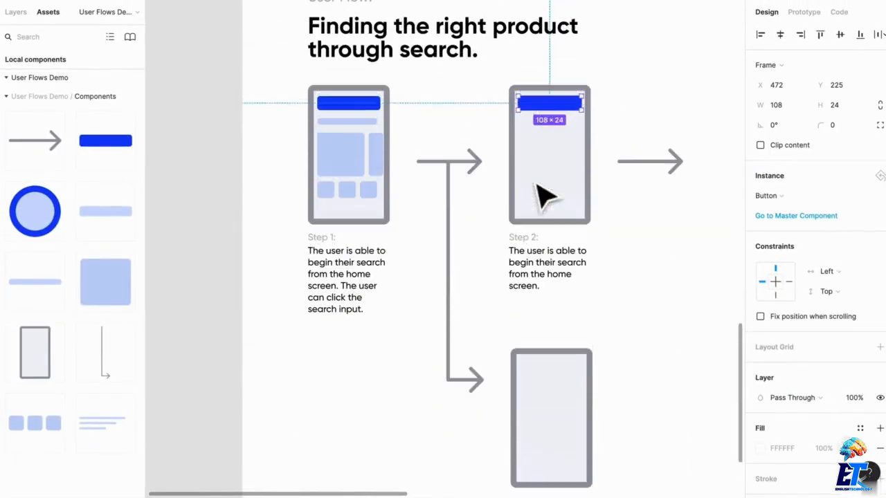
{"action": "left_click_drag", "start_coordinate": [95, 292], "coordinate": [606, 185]}
{"action": "scroll", "coordinate": [567, 208], "scroll_direction": "up", "scroll_amount": 3}
{"action": "left_click_drag", "start_coordinate": [571, 225], "coordinate": [570, 241]}
Step: Replace the Step 2 description with "The user receives a keyboard prompt within a search overlay and is able to enter their search."
{"action": "double_click", "coordinate": [513, 326]}
{"action": "type", "text": "The user rece"}
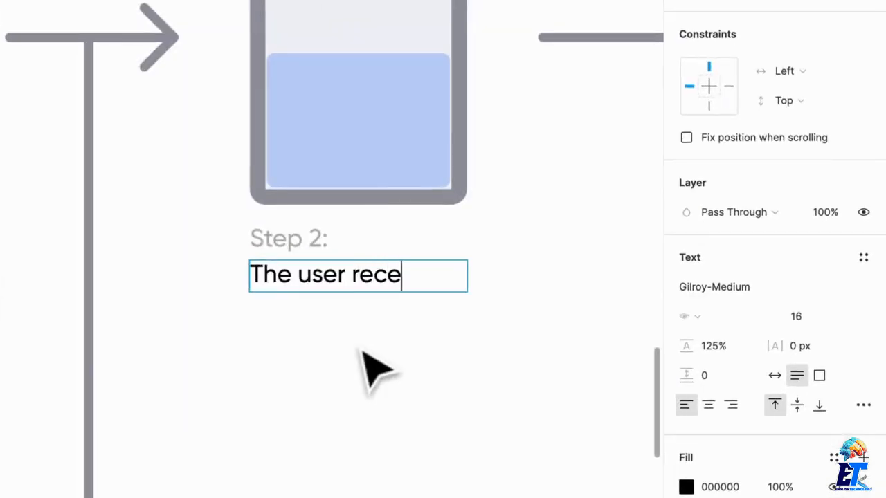
{"action": "type", "text": "ives a keyboar"}
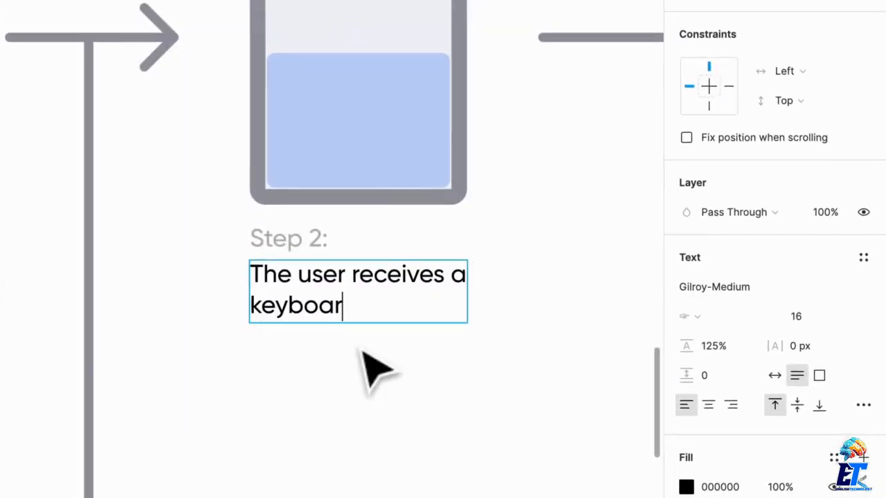
{"action": "type", "text": "d prompt within"}
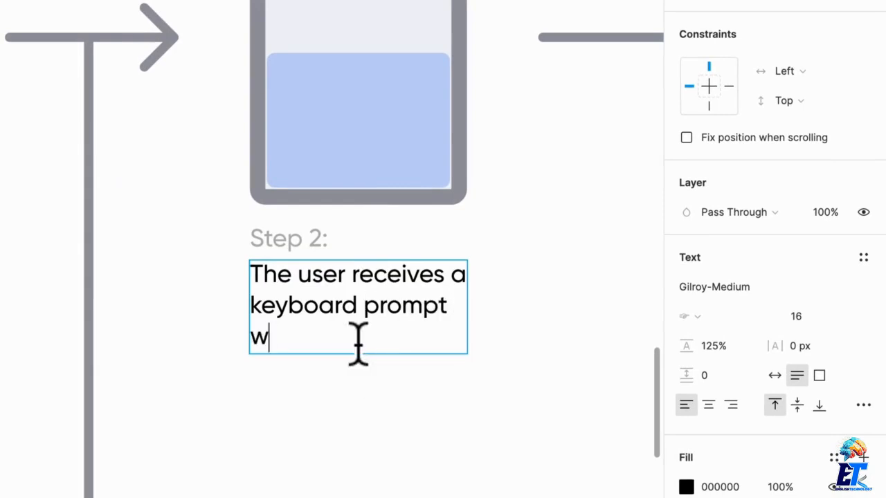
{"action": "type", "text": " a search ov"}
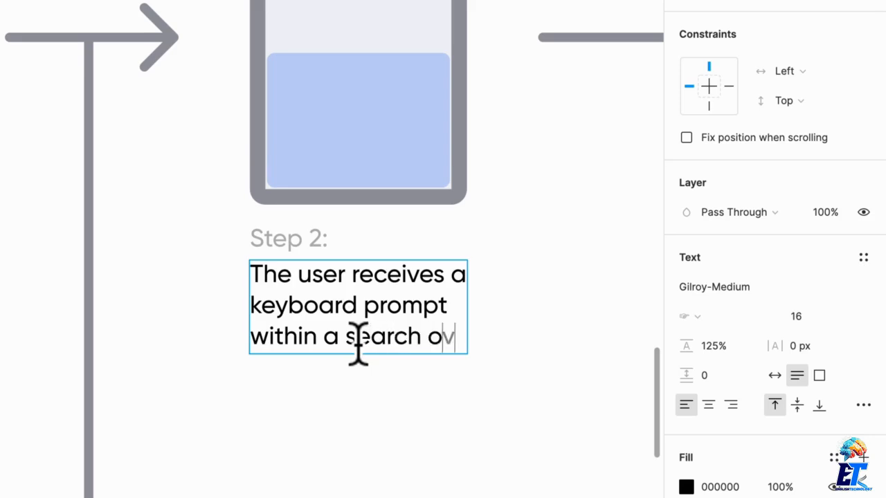
{"action": "type", "text": "erlay and is abl"}
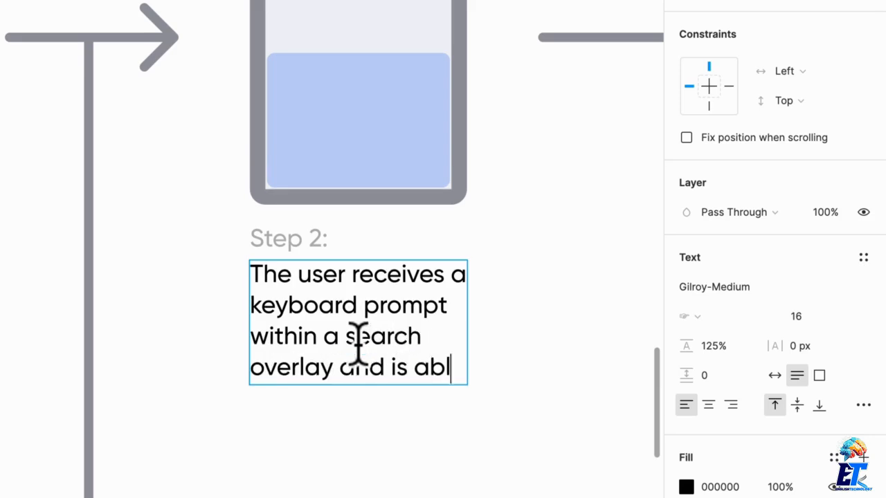
{"action": "type", "text": "e to enter thei"}
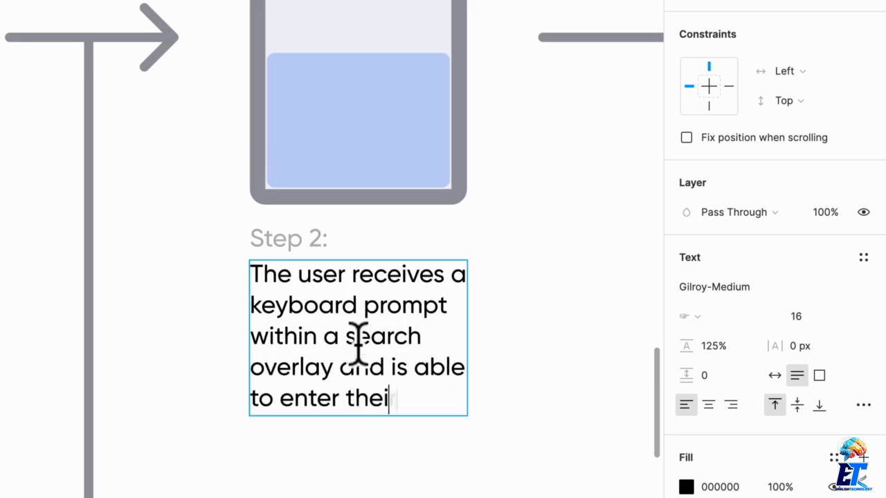
{"action": "type", "text": "r search."}
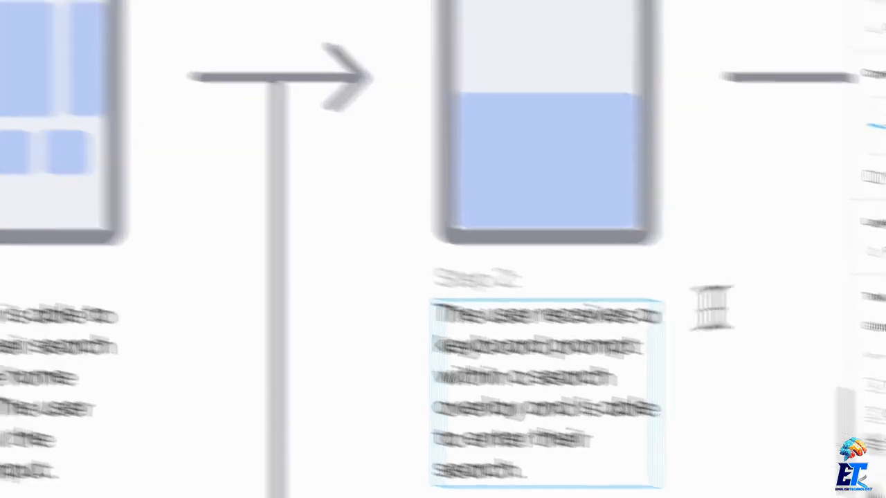
Step: Duplicate the Step 2 phone with its contents, label and description to the end of the arrow that follows it
{"action": "scroll", "coordinate": [332, 319], "scroll_direction": "down", "scroll_amount": 3}
{"action": "scroll", "coordinate": [332, 319], "scroll_direction": "right", "scroll_amount": 5}
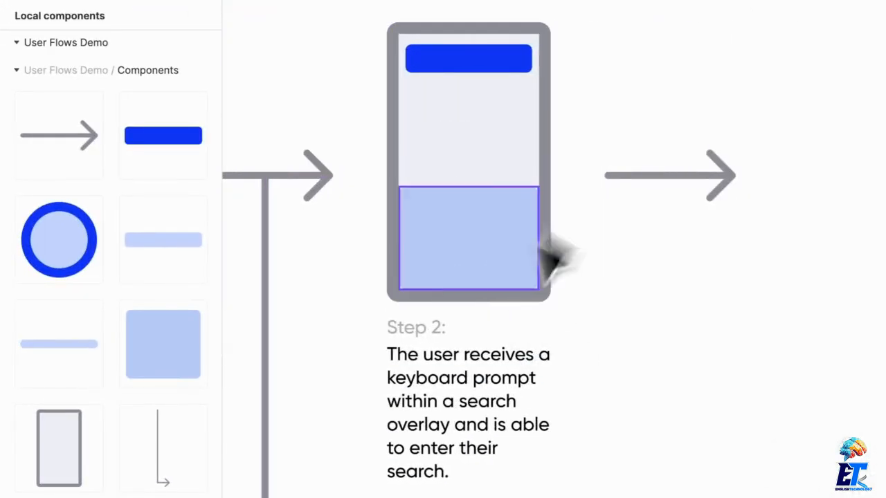
{"action": "left_click", "coordinate": [471, 61]}
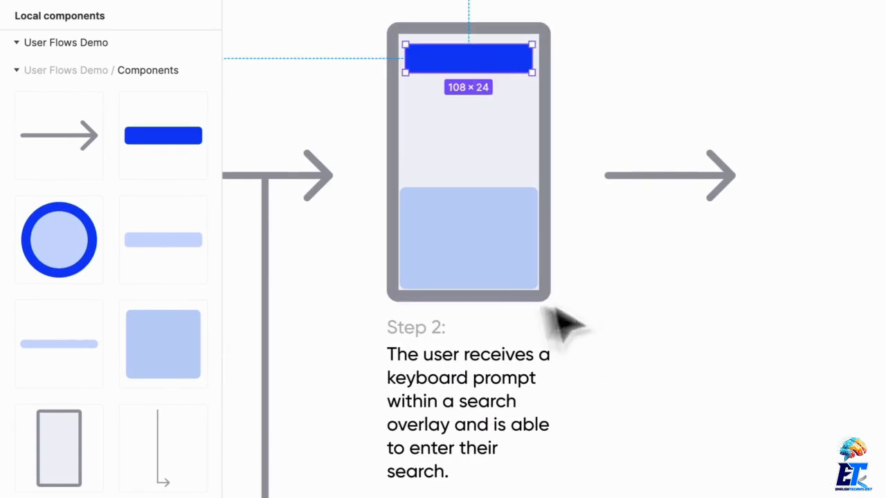
{"action": "left_click", "coordinate": [510, 255]}
{"action": "left_click", "coordinate": [841, 392]}
{"action": "left_click_drag", "start_coordinate": [840, 431], "coordinate": [855, 189]}
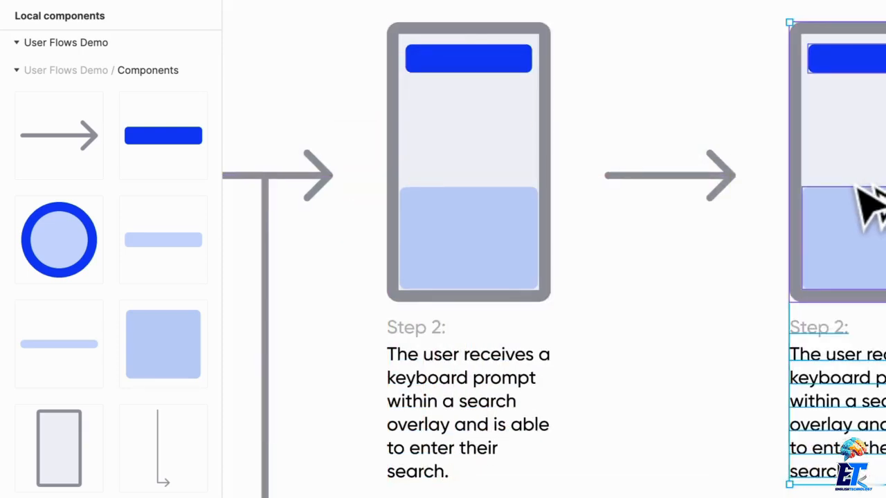
{"action": "scroll", "coordinate": [872, 194], "scroll_direction": "right", "scroll_amount": 3}
{"action": "left_click", "coordinate": [879, 95]}
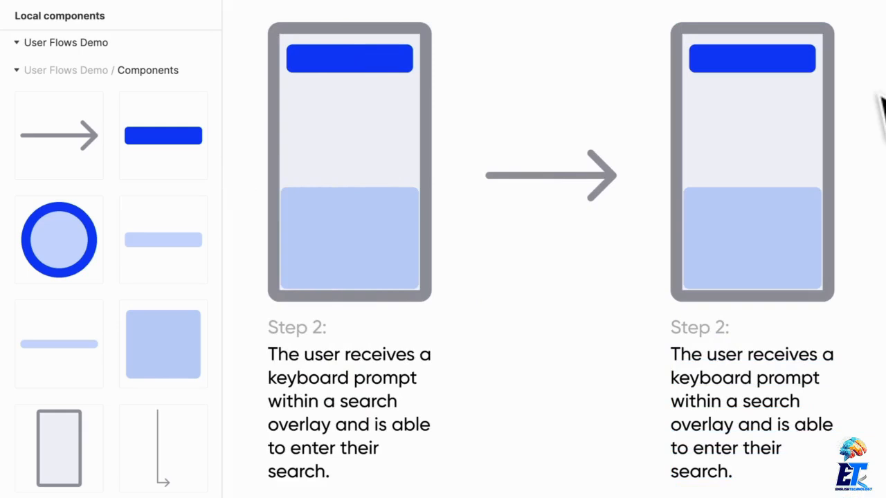
Step: Add a thin light blue bar component, 103 × 11, between the search bar and the keyboard block of the copied phone
{"action": "scroll", "coordinate": [874, 114], "scroll_direction": "left", "scroll_amount": 2}
{"action": "left_click", "coordinate": [797, 214]}
{"action": "scroll", "coordinate": [798, 214], "scroll_direction": "right", "scroll_amount": 4}
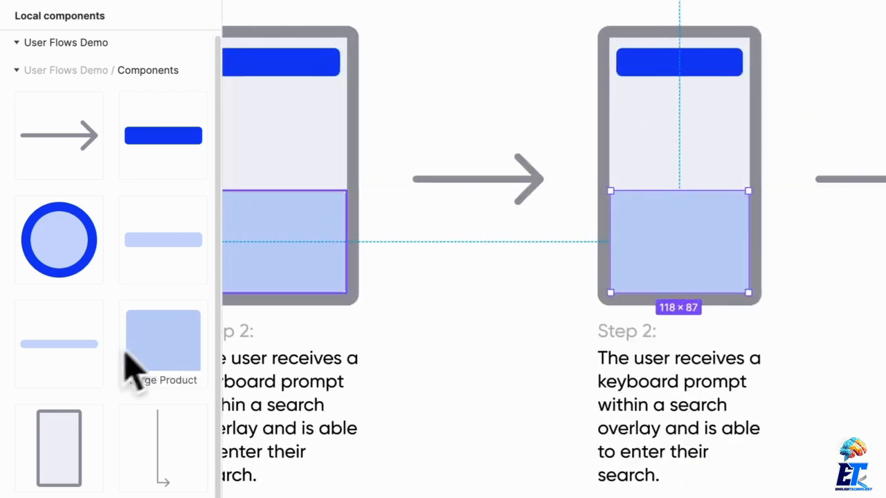
{"action": "left_click_drag", "start_coordinate": [48, 350], "coordinate": [666, 139]}
{"action": "scroll", "coordinate": [667, 142], "scroll_direction": "up", "scroll_amount": 3}
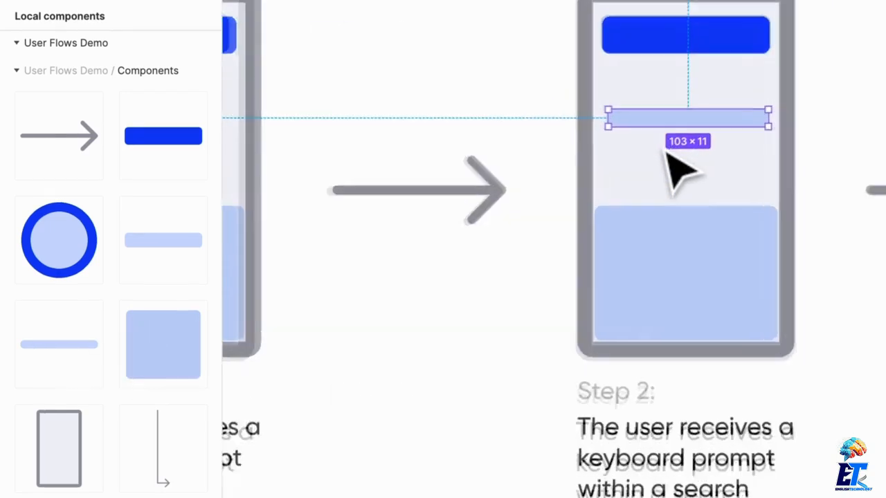
{"action": "mouse_move", "coordinate": [723, 172]}
{"action": "left_mouse_down"}
{"action": "mouse_move", "coordinate": [720, 139]}
{"action": "mouse_move", "coordinate": [719, 189]}
{"action": "left_mouse_up"}
{"action": "key", "text": "ctrl+d"}
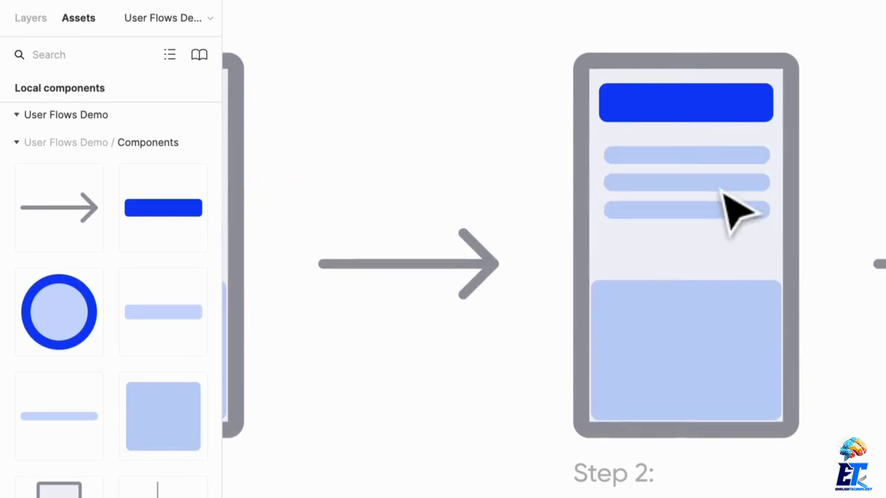
{"action": "key", "text": "ctrl+z"}
{"action": "key", "text": "ctrl+z"}
{"action": "left_click", "coordinate": [805, 164]}
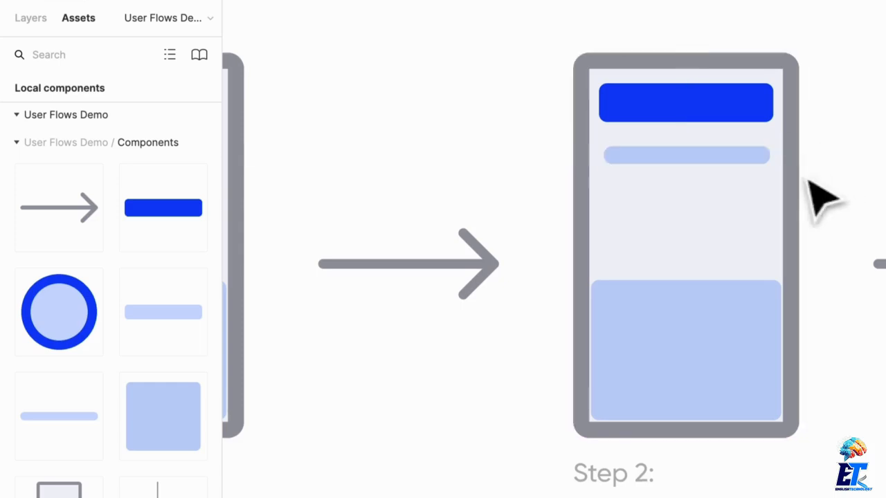
Step: Duplicate the thin bar downwards to make four evenly spaced suggestion bars between the search bar and the keyboard block
{"action": "left_click_drag", "start_coordinate": [750, 159], "coordinate": [748, 183]}
{"action": "key", "text": "alt"}
{"action": "key", "text": "shift"}
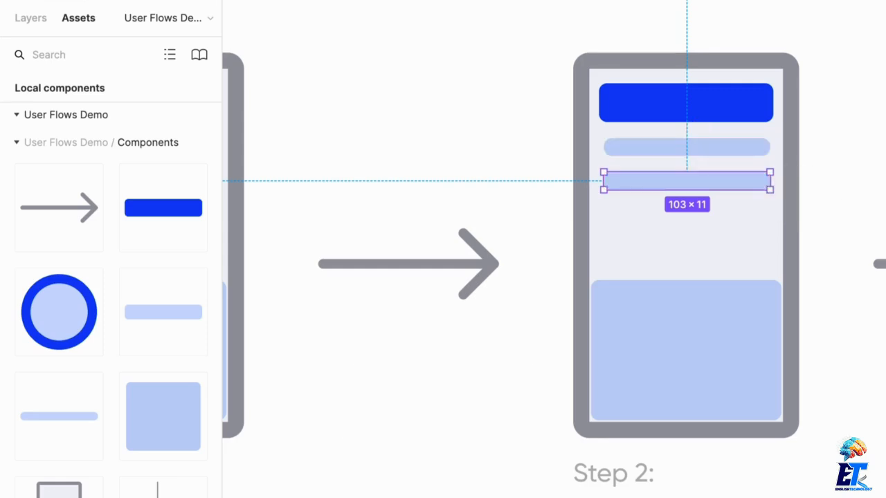
{"action": "key", "text": "super+d"}
{"action": "key", "text": "super+d"}
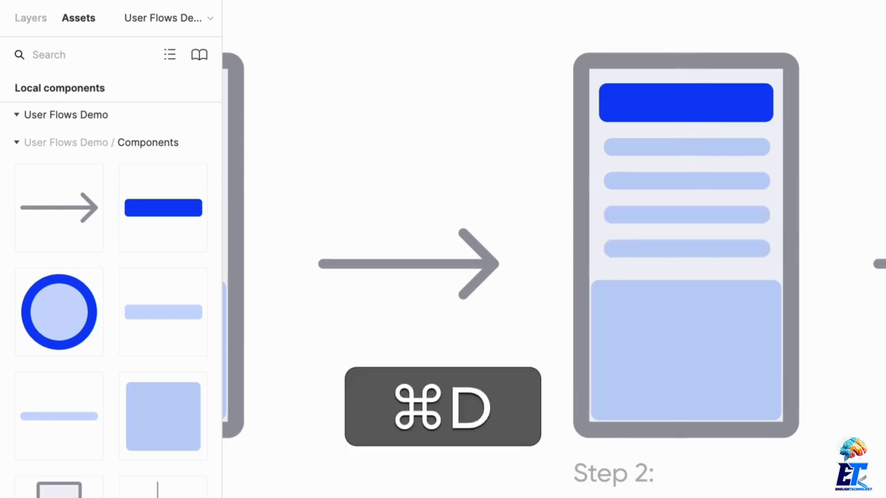
{"action": "key", "text": "Escape"}
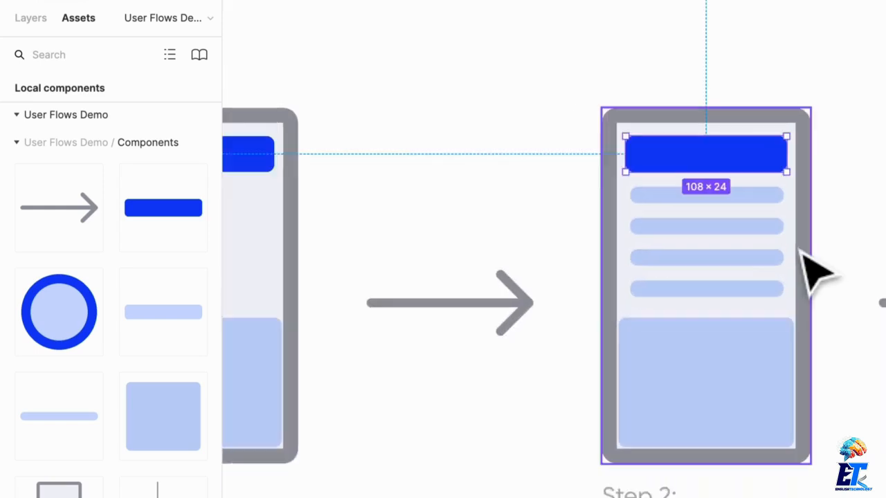
Step: Change the fill of the copied phone's dark blue search bar to light blue C3D1F6
{"action": "scroll", "coordinate": [811, 270], "scroll_direction": "down", "scroll_amount": 2}
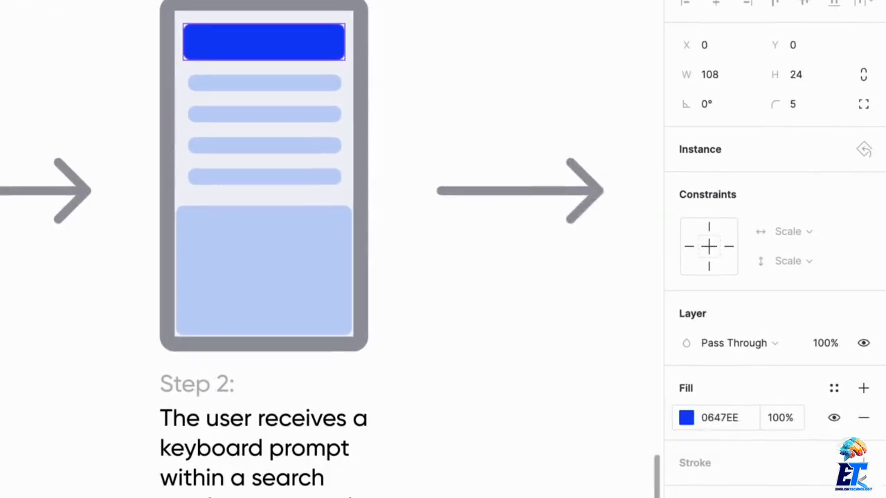
{"action": "left_click", "coordinate": [860, 436]}
{"action": "left_click", "coordinate": [469, 479]}
{"action": "left_click", "coordinate": [453, 296]}
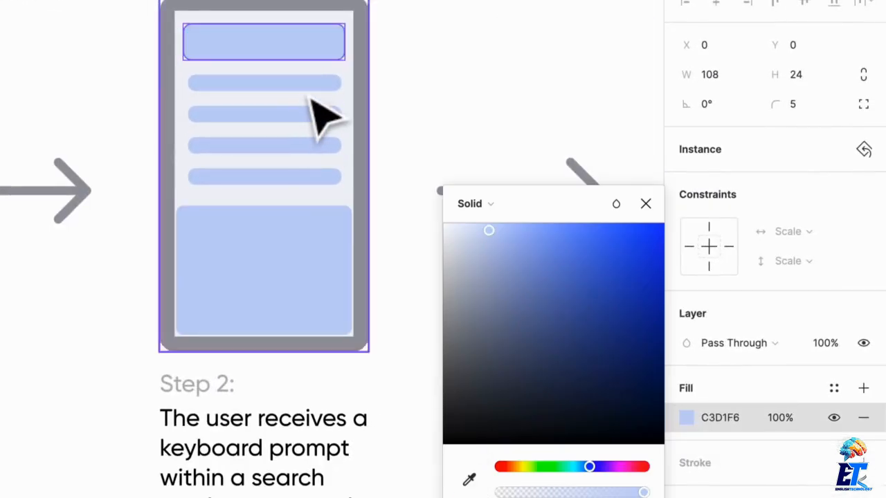
Step: Set the fill opacity of the second suggestion bar to 100% so it stands out in solid blue
{"action": "left_click", "coordinate": [313, 112]}
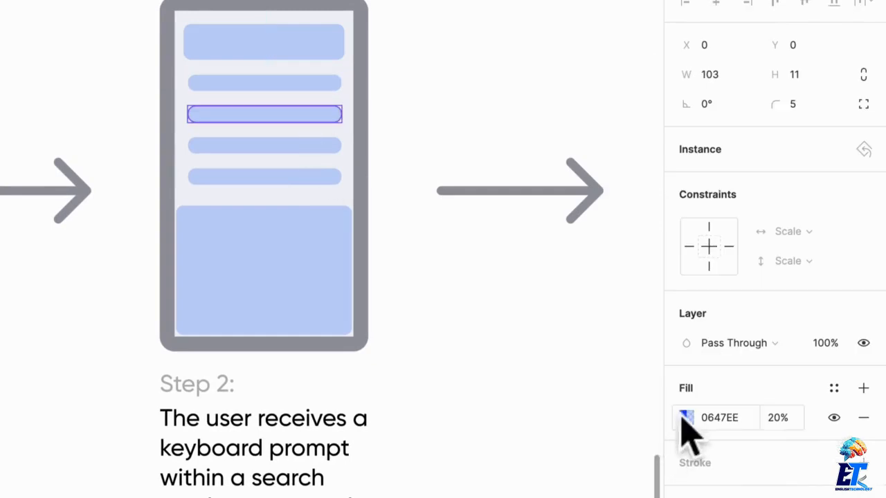
{"action": "left_click", "coordinate": [779, 418]}
{"action": "type", "text": "100"}
{"action": "key", "text": "Return"}
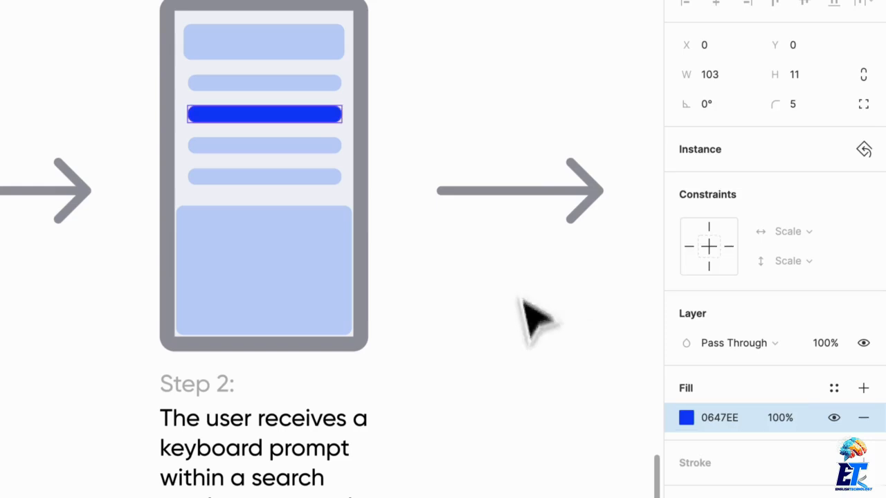
{"action": "left_click", "coordinate": [520, 297]}
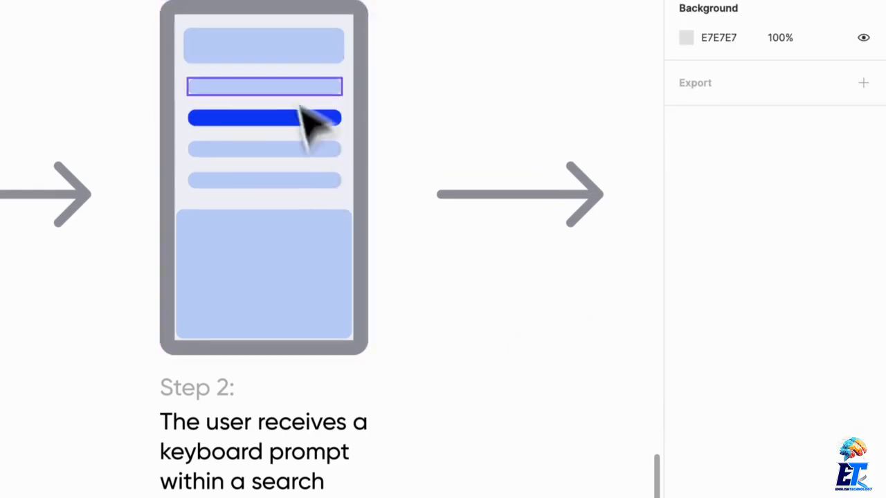
Step: Change the label under the copied phone to "Step 3:"
{"action": "scroll", "coordinate": [298, 333], "scroll_direction": "down", "scroll_amount": 3}
{"action": "scroll", "coordinate": [270, 342], "scroll_direction": "down", "scroll_amount": 1}
{"action": "double_click", "coordinate": [268, 318]}
{"action": "left_click", "coordinate": [227, 236]}
{"action": "key", "text": "BackSpace"}
{"action": "type", "text": "3"}
Step: Replace the Step 3 description with "As the user types, the product gives the user suggestions off potentional searches."
{"action": "left_click", "coordinate": [259, 362]}
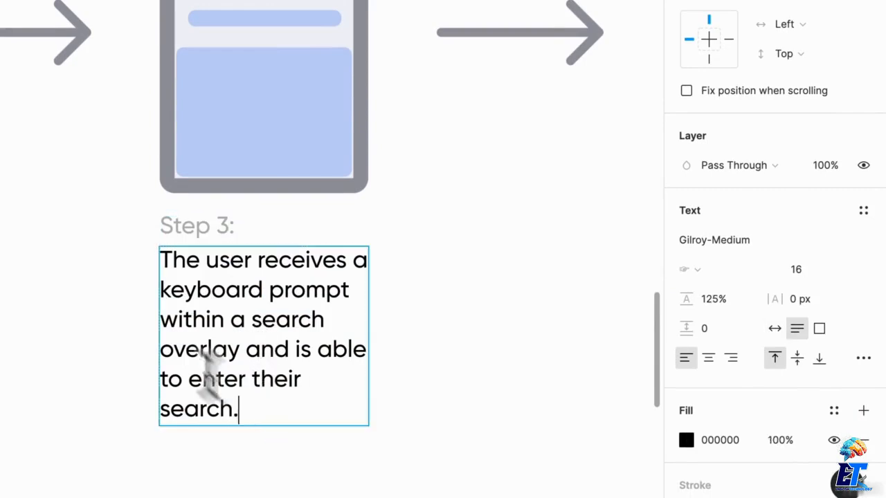
{"action": "double_click", "coordinate": [239, 405]}
{"action": "type", "text": "A"}
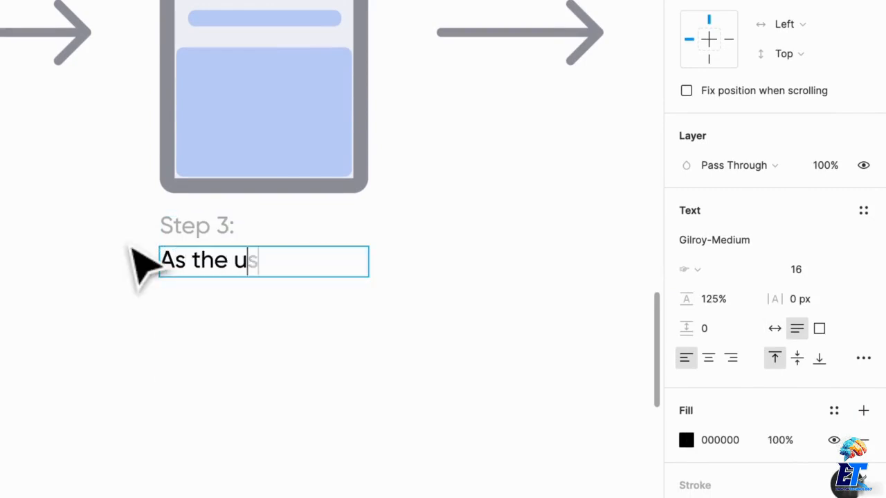
{"action": "type", "text": "s the user types, the produc"}
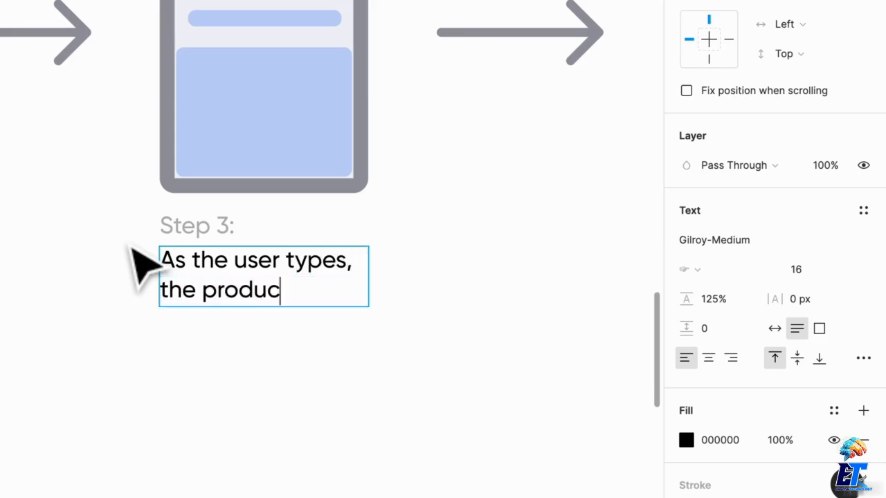
{"action": "type", "text": "t gives the "}
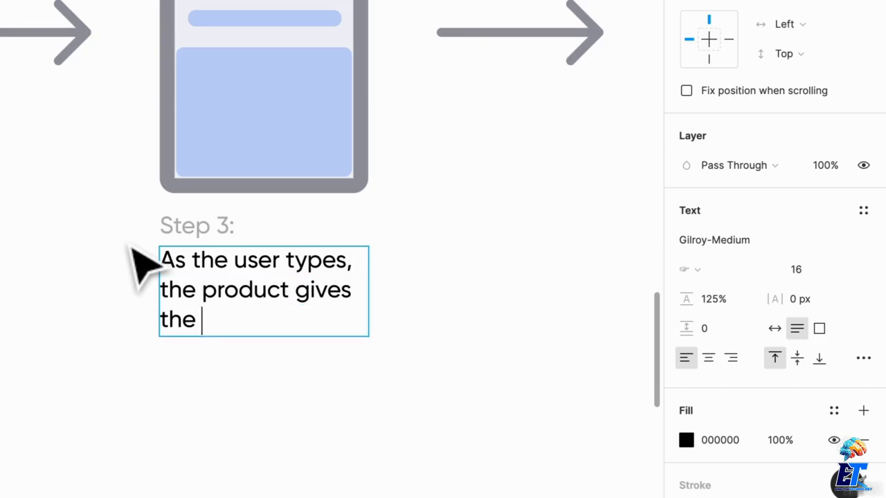
{"action": "type", "text": "user suggestions off pot"}
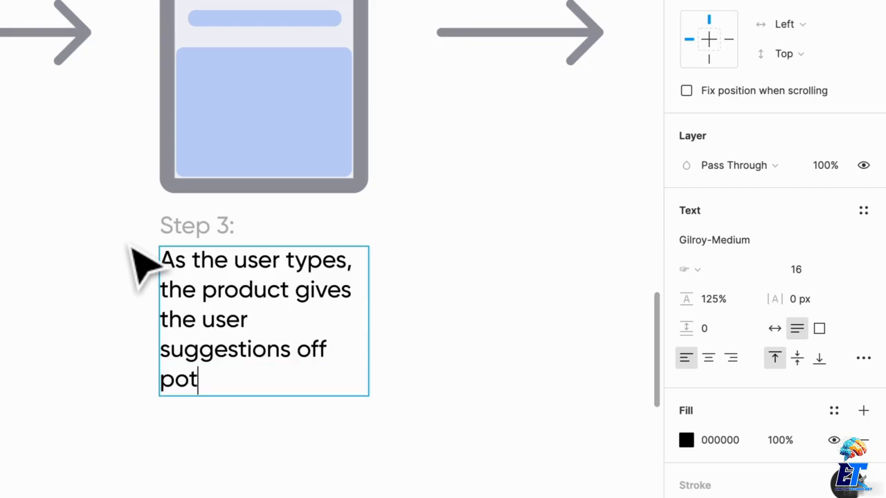
{"action": "type", "text": "entional searches. The user clicks o"}
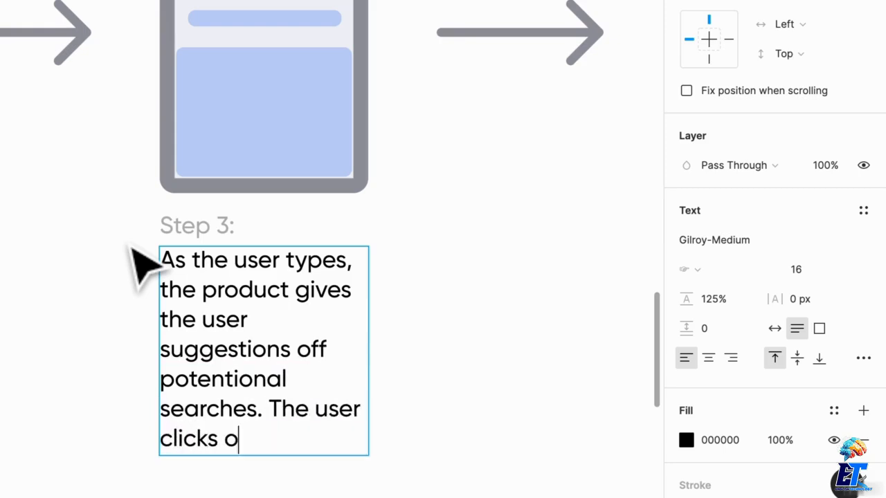
Step: Complete the Step 3 description with "The user clicks on the search item that relates most to their intended search."
{"action": "type", "text": "earch it"}
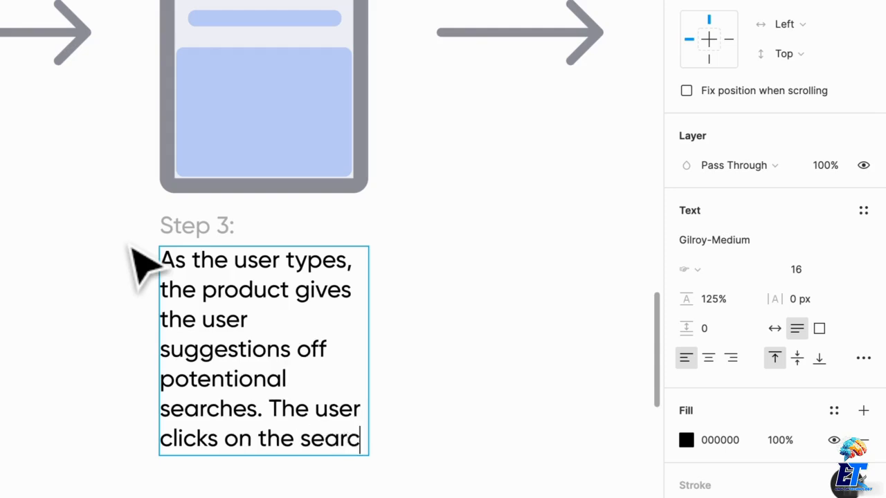
{"action": "type", "text": "em that "}
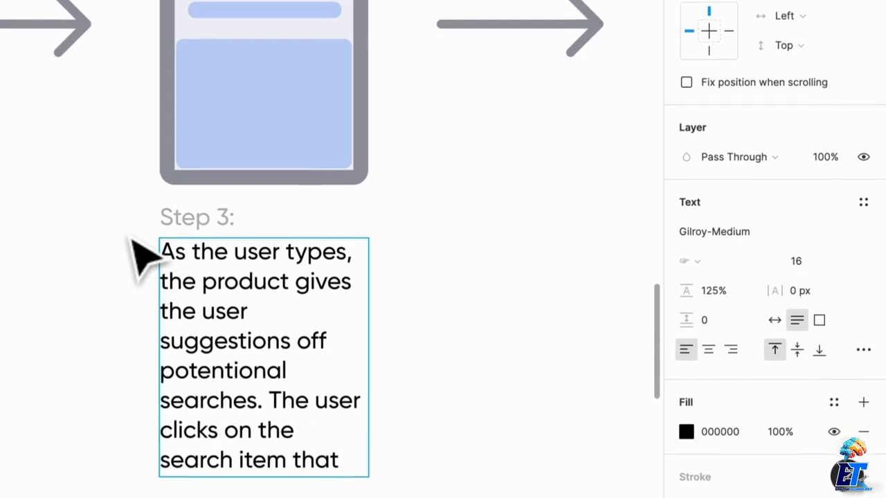
{"action": "type", "text": "relates most to"}
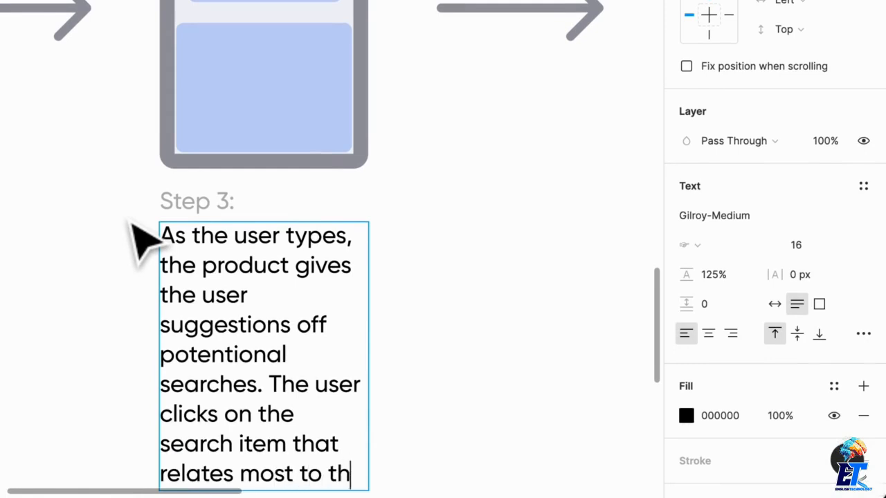
{"action": "scroll", "coordinate": [142, 239], "scroll_direction": "down", "scroll_amount": 5}
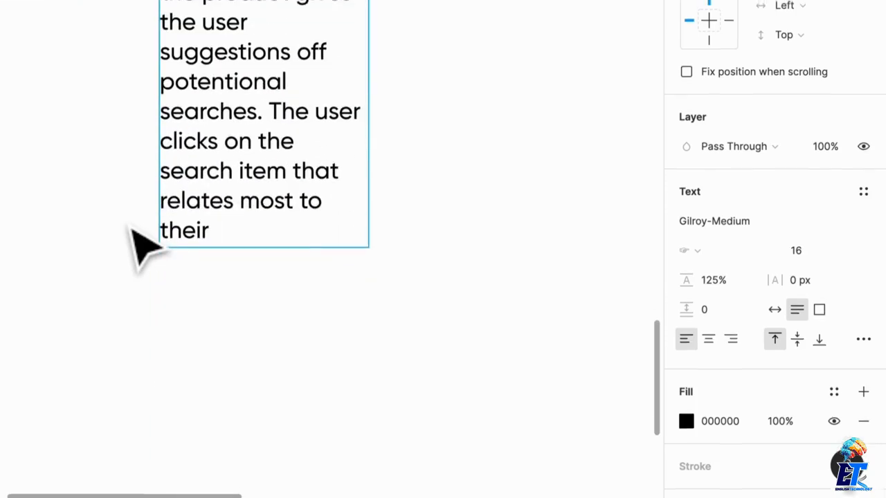
{"action": "type", "text": "intended se"}
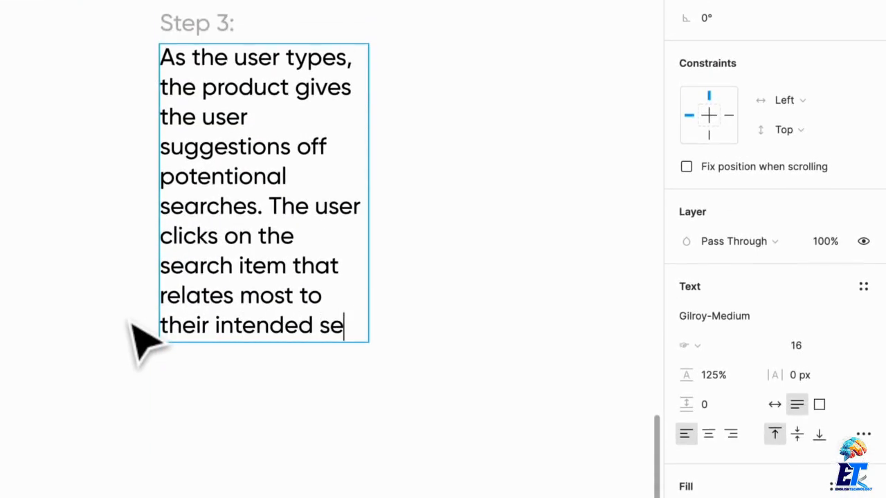
{"action": "type", "text": "arch."}
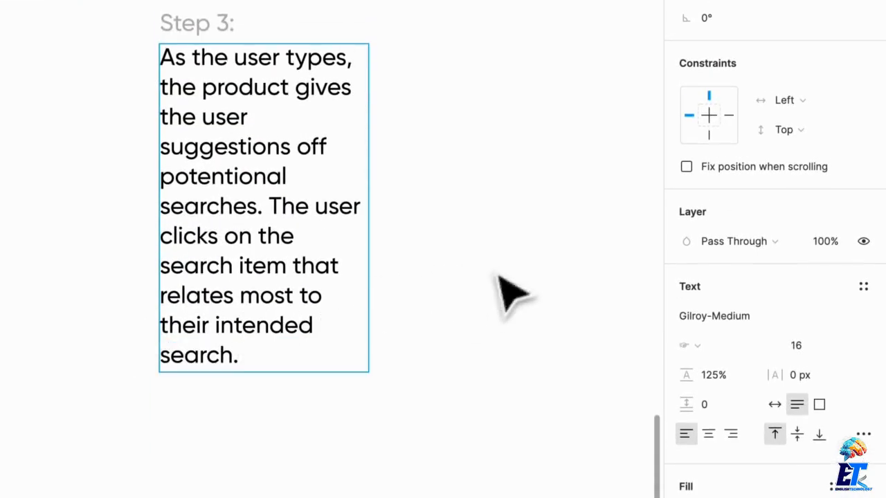
{"action": "left_click", "coordinate": [538, 250]}
{"action": "scroll", "coordinate": [391, 67], "scroll_direction": "down", "scroll_amount": 5}
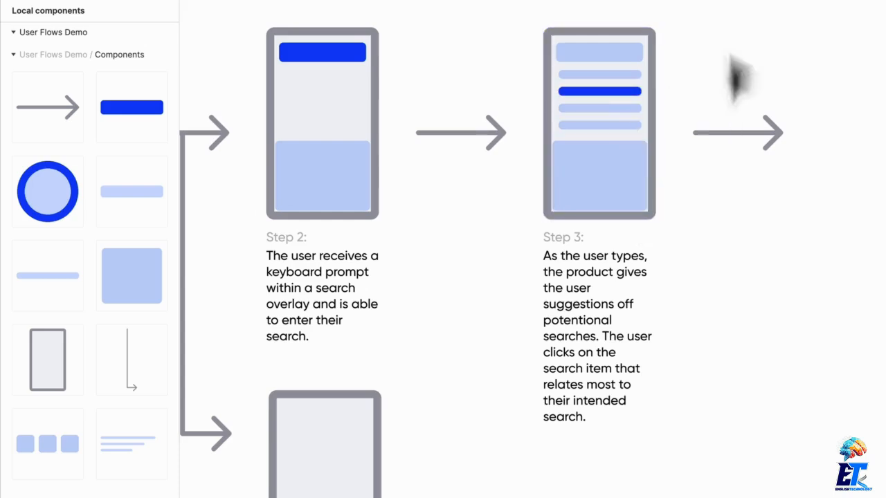
{"action": "scroll", "coordinate": [741, 297], "scroll_direction": "right", "scroll_amount": 4}
{"action": "scroll", "coordinate": [734, 263], "scroll_direction": "down", "scroll_amount": 2}
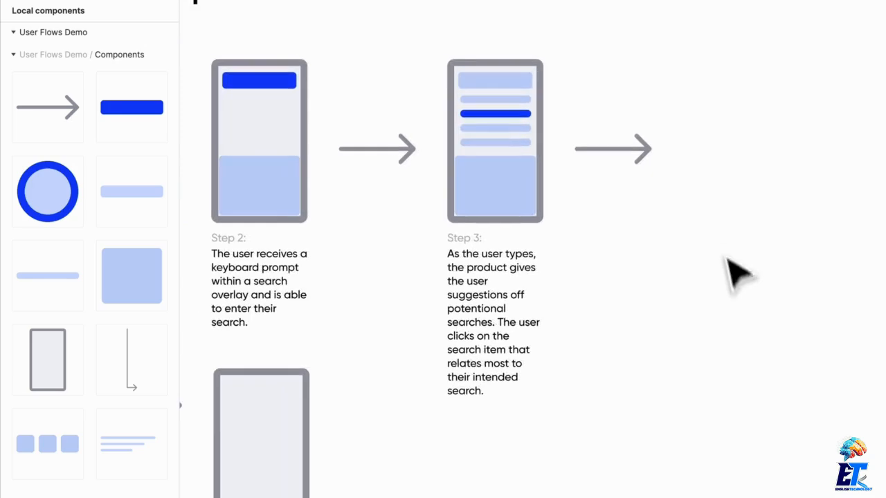